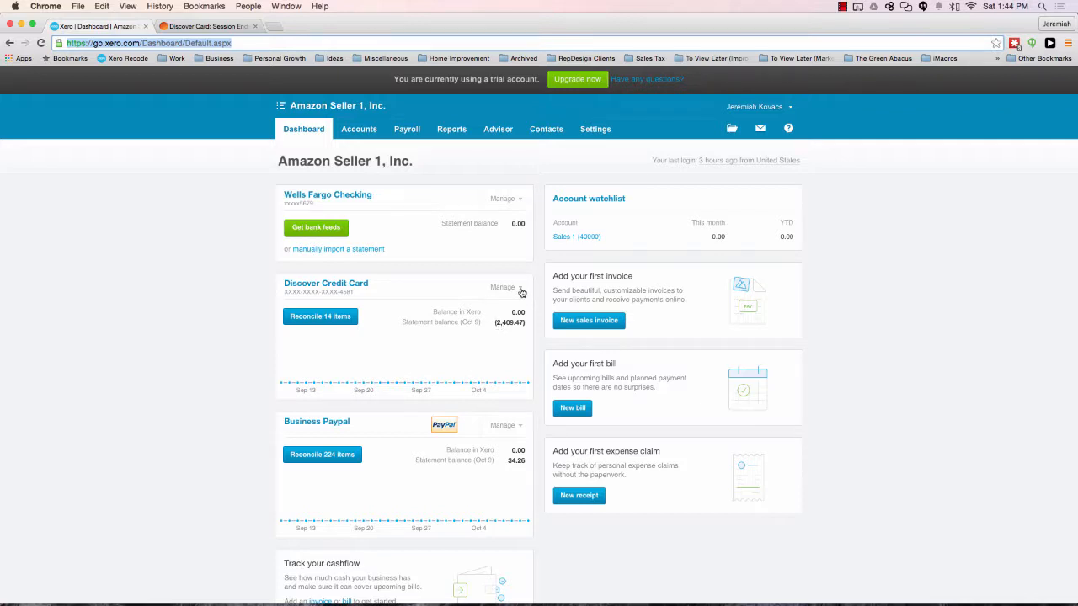
# Step: Open the reconciliation report for the Discover Credit Card account and show its Bank Statement view
pyautogui.click(520, 289)
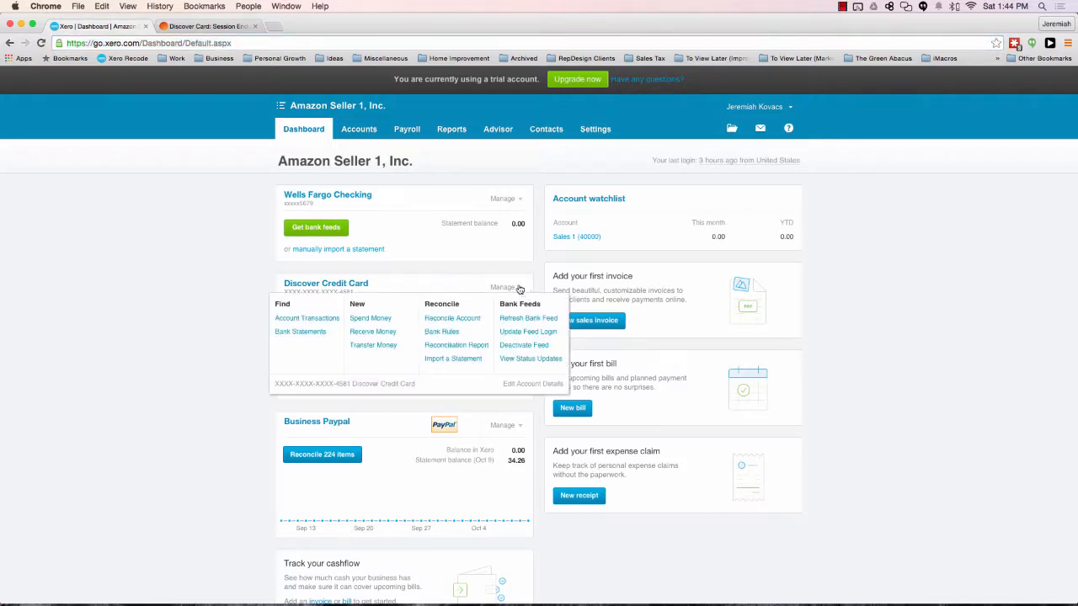
pyautogui.click(519, 290)
pyautogui.click(520, 290)
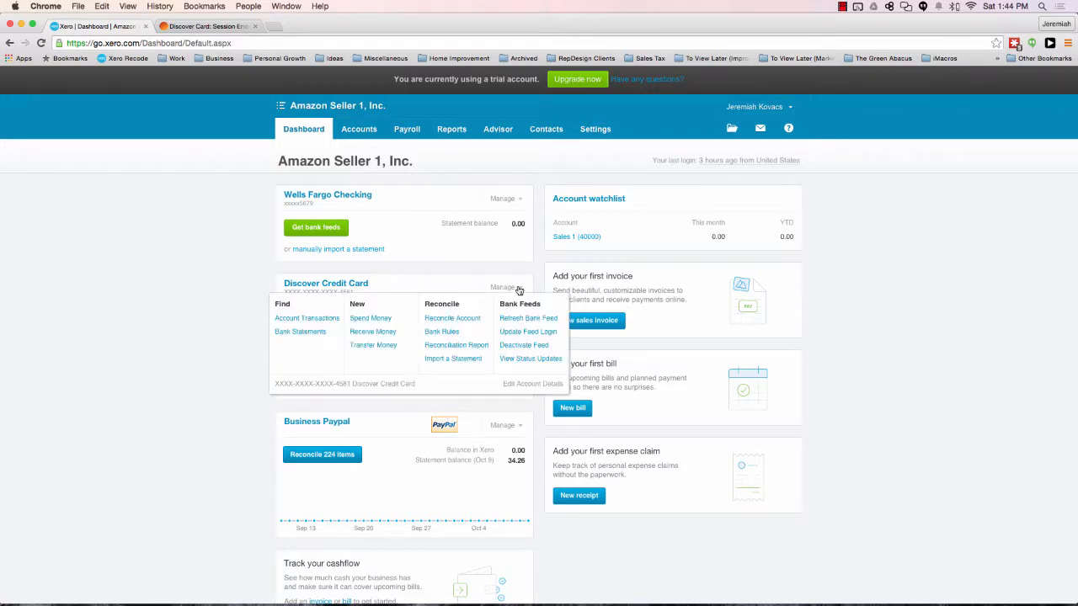
pyautogui.click(456, 345)
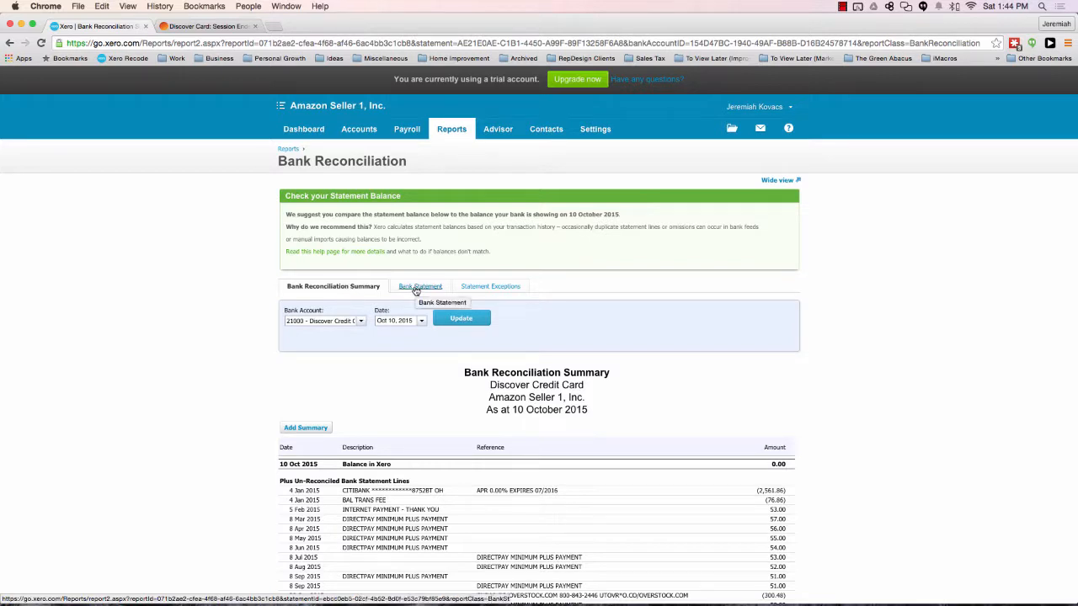
pyautogui.click(416, 288)
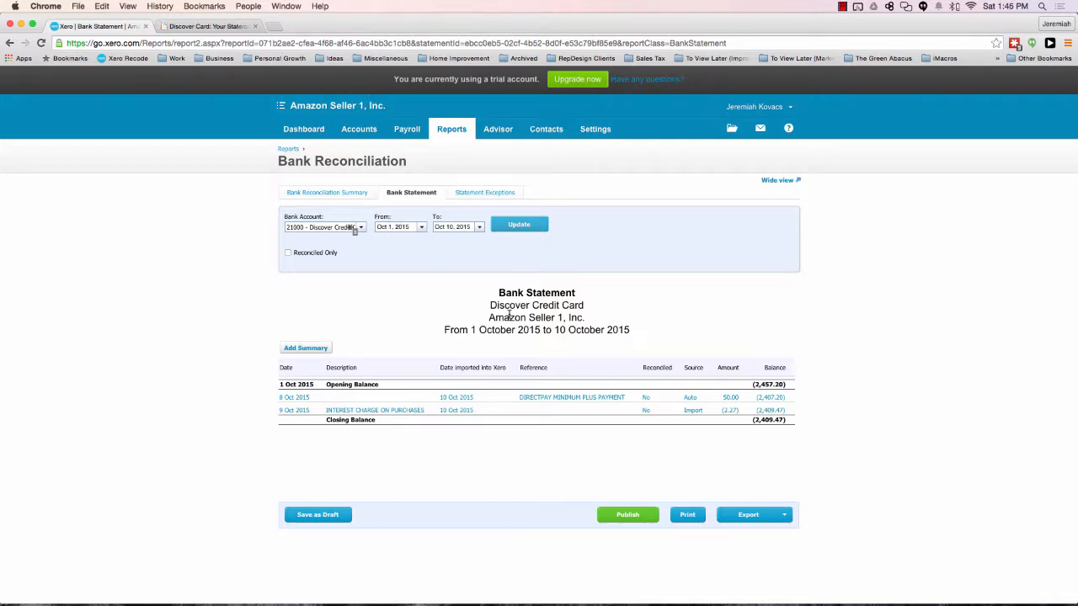
# Step: Consult the October Discover statement and update the bank statement report to cover Sep 10, 2015 to Oct 9, 2015
pyautogui.click(215, 28)
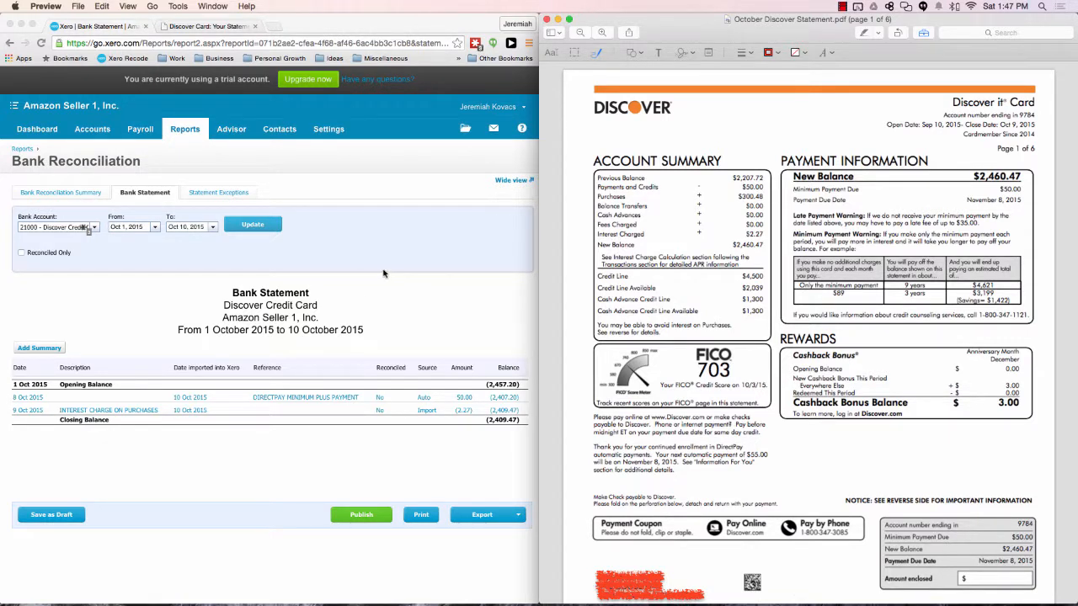
pyautogui.click(131, 231)
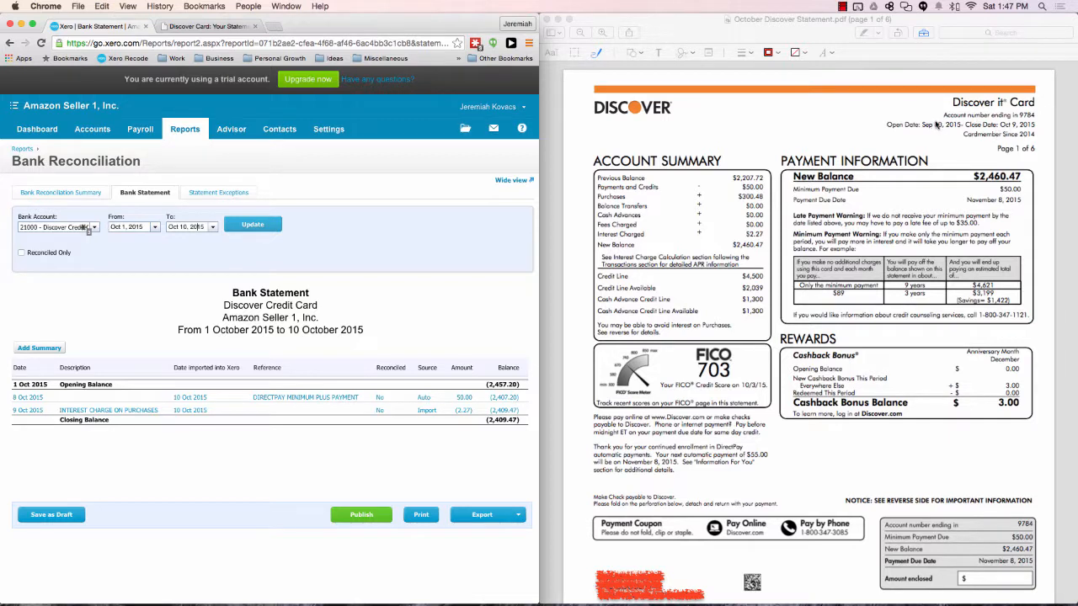
pyautogui.tripleClick(130, 226)
pyautogui.write('9')
pyautogui.press('Tab')
pyautogui.write('10')
pyautogui.click(251, 228)
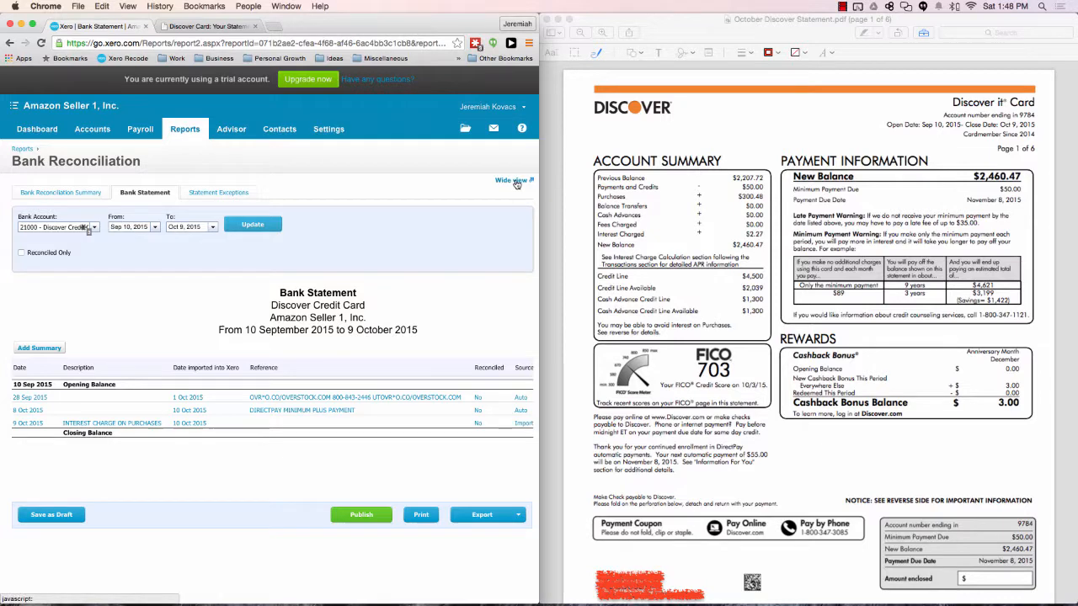
# Step: Switch the bank statement report to wide view and reduce the page zoom so the amount and balance columns fit
pyautogui.hscroll(2, 275, 424)
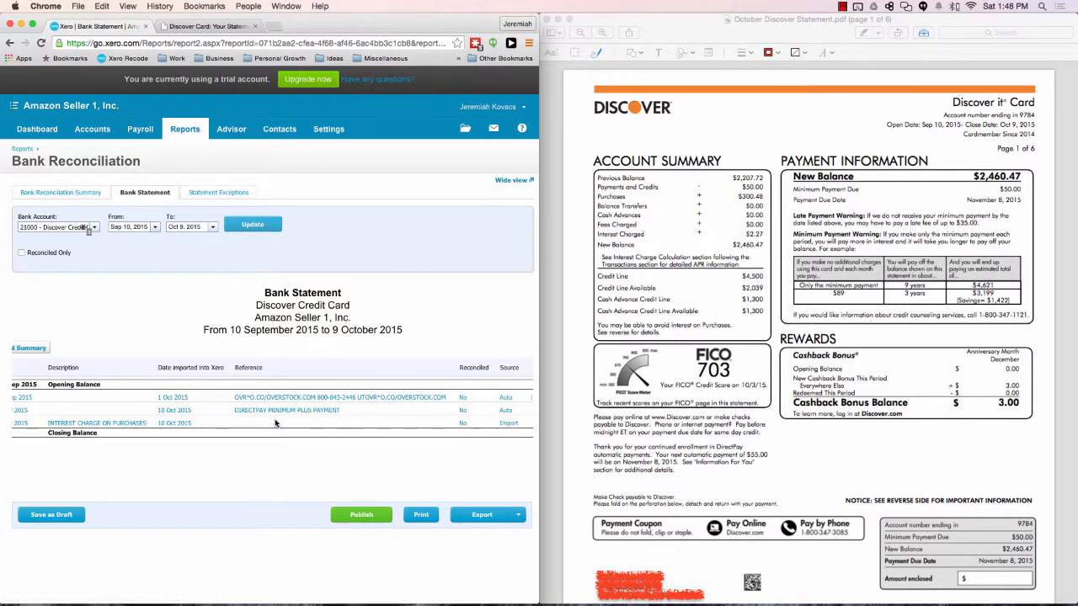
pyautogui.hscroll(-2, 275, 423)
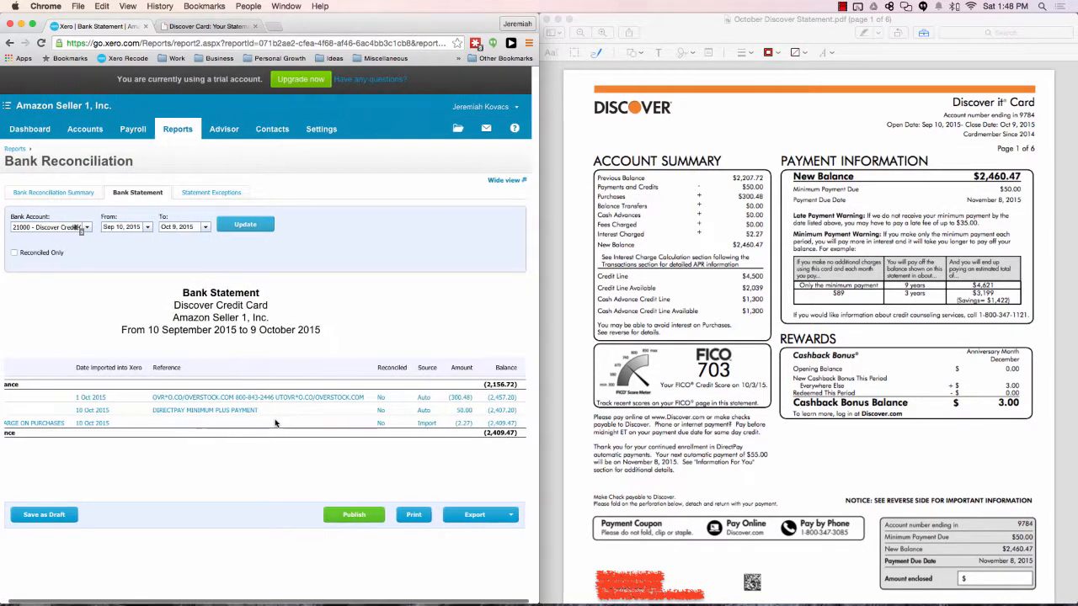
pyautogui.click(523, 180)
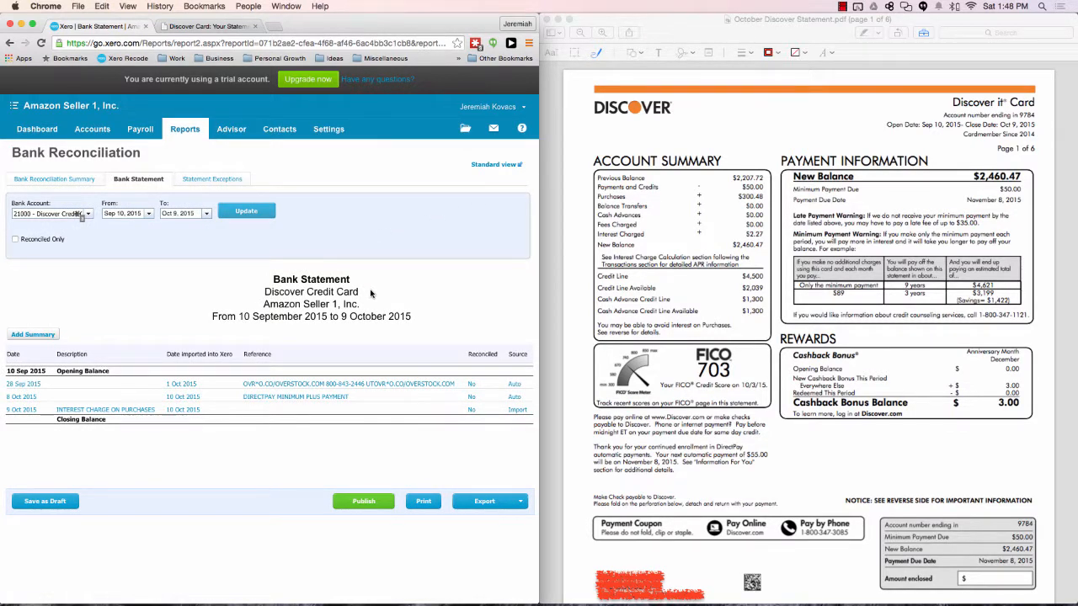
pyautogui.hotkey('ctrl', '-')
pyautogui.hotkey('ctrl', '-')
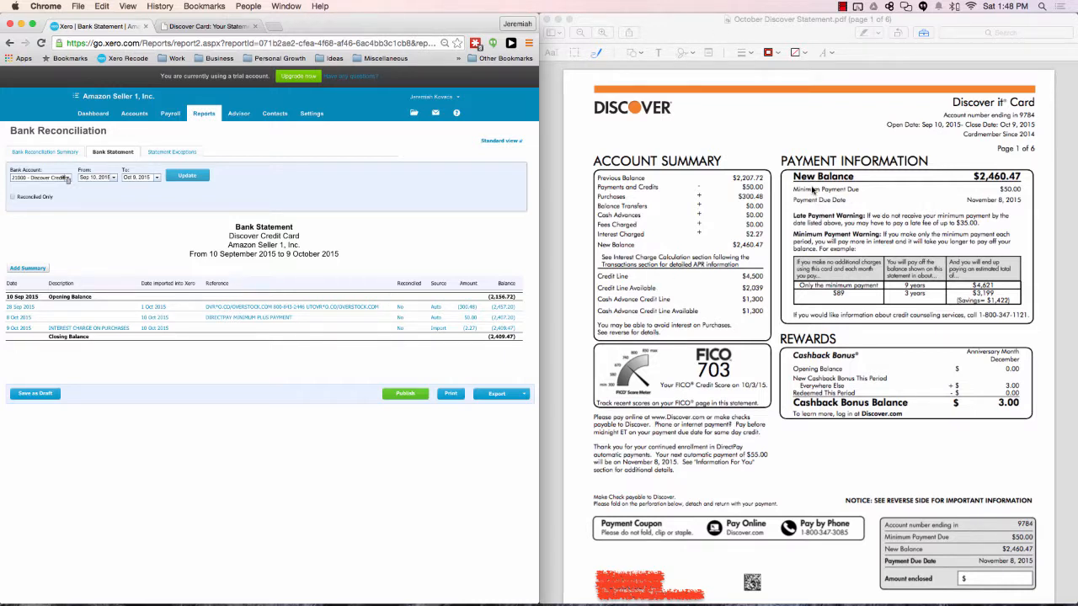
# Step: Bring up the September Discover Statement PDF in Preview and place it beside the report, over the October one
pyautogui.click(600, 182)
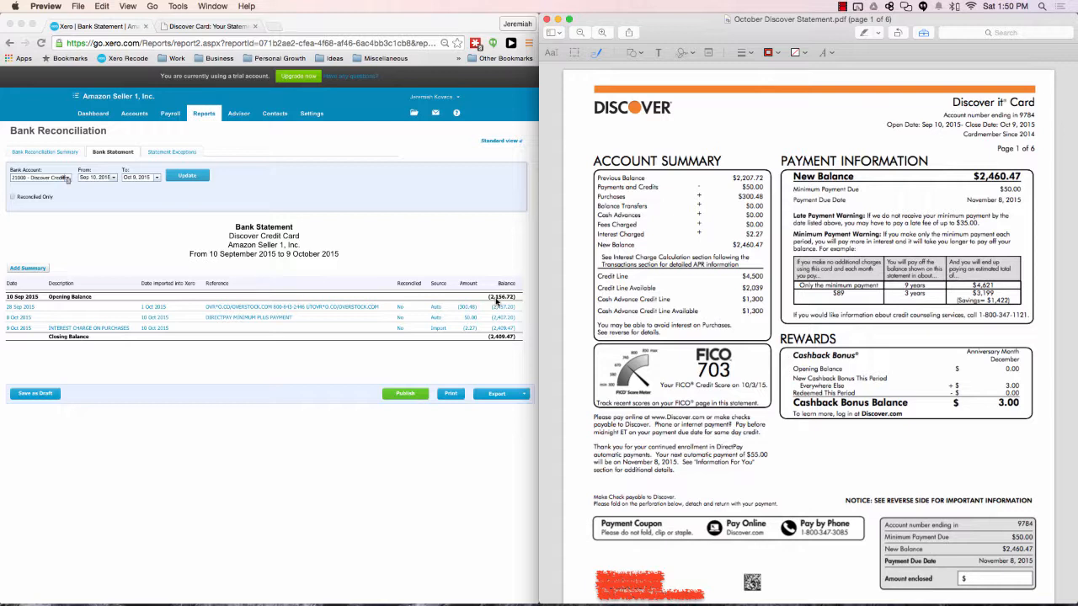
pyautogui.click(101, 179)
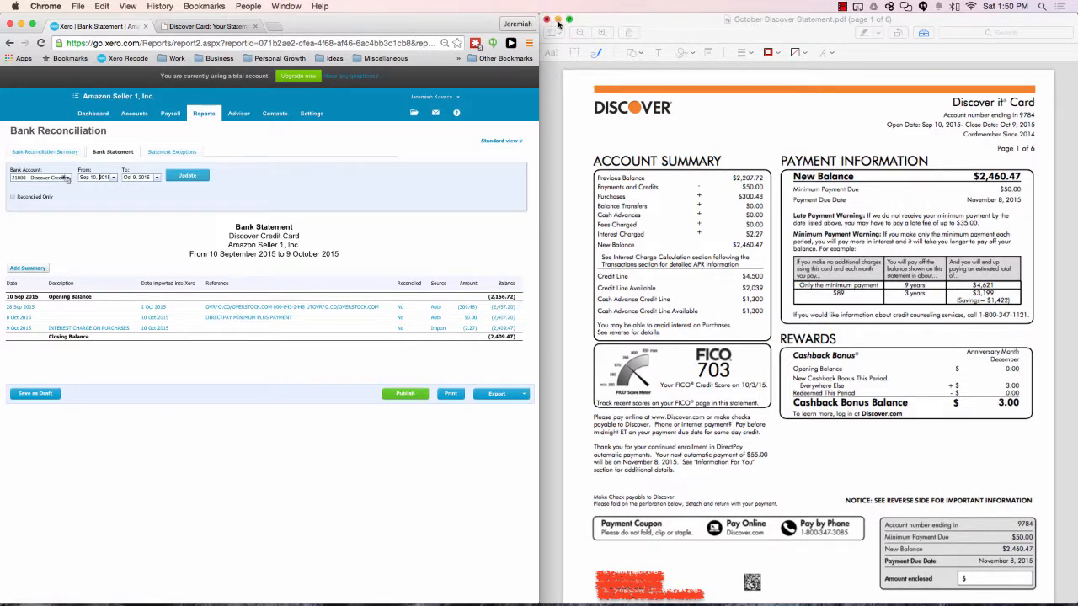
pyautogui.moveTo(758, 600)
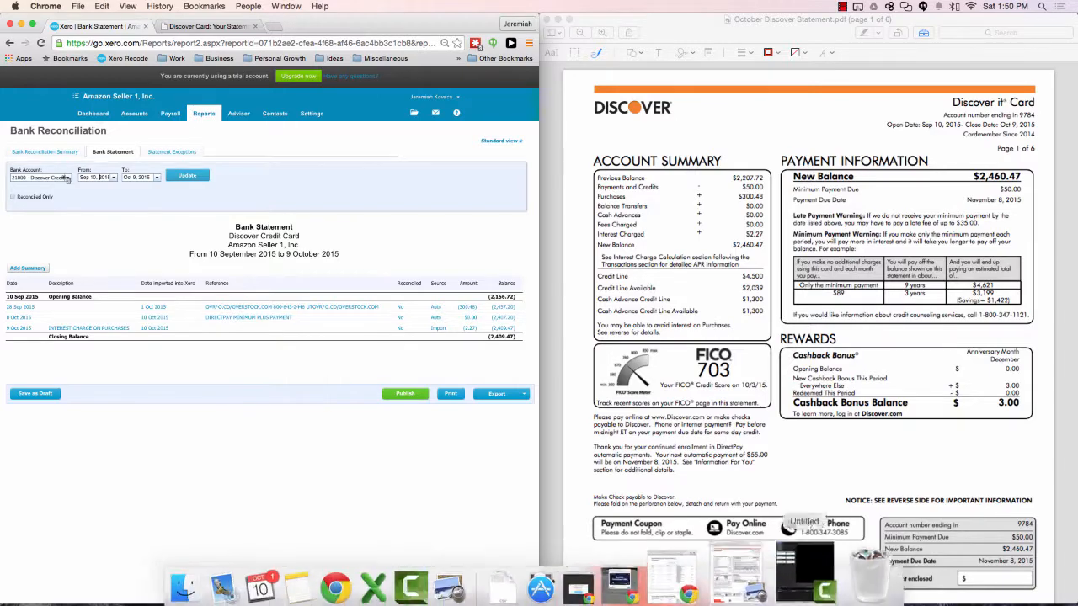
pyautogui.click(758, 577)
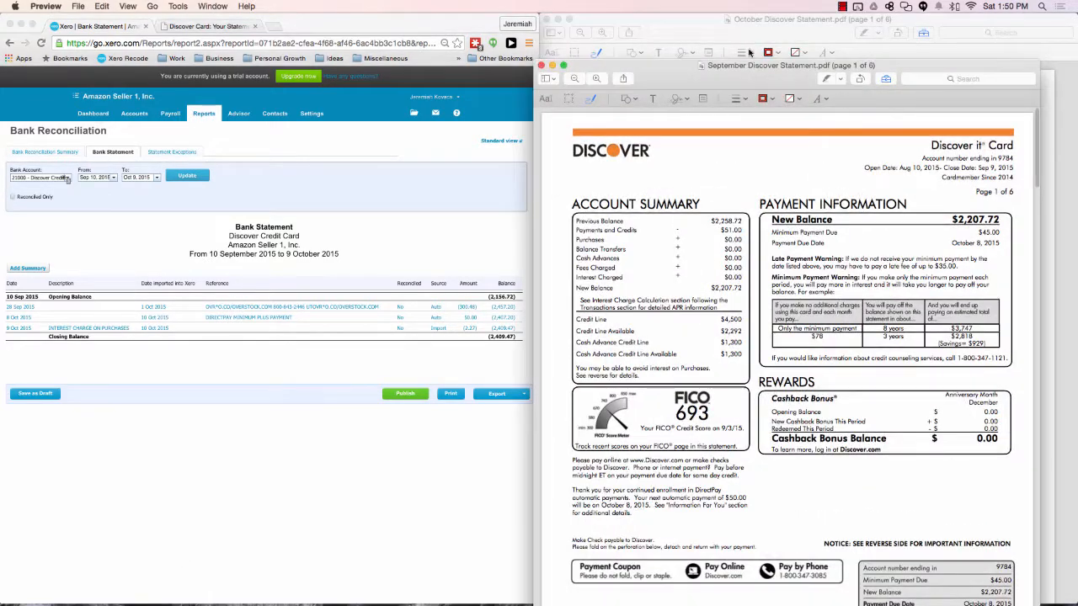
pyautogui.moveTo(763, 32); pyautogui.dragTo(1077, 181)
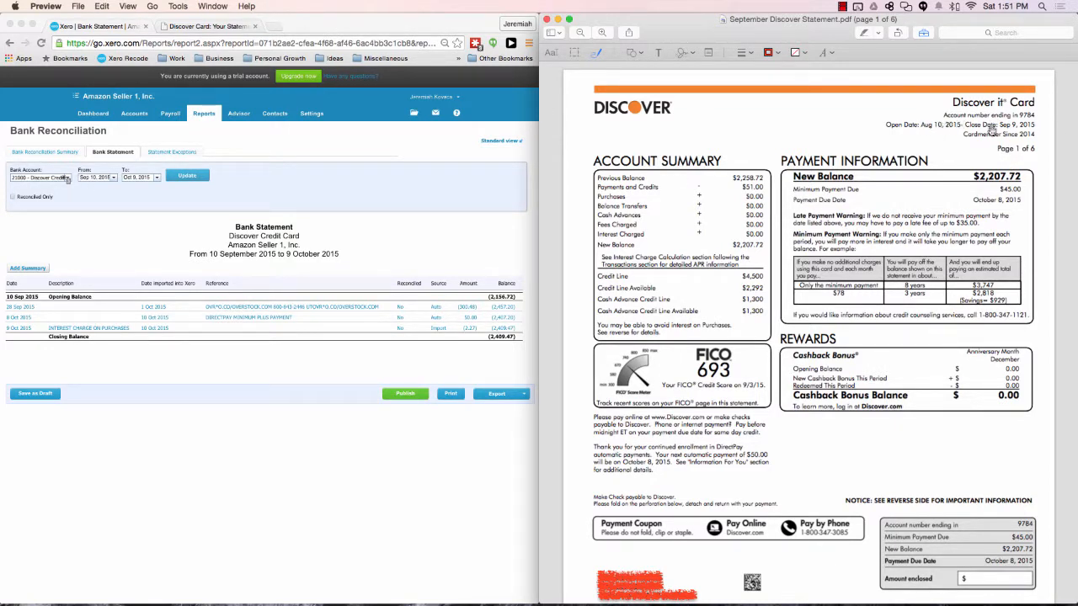
# Step: Update the bank statement report to cover Aug 10, 2015 to Sep 9, 2015
pyautogui.click(91, 179)
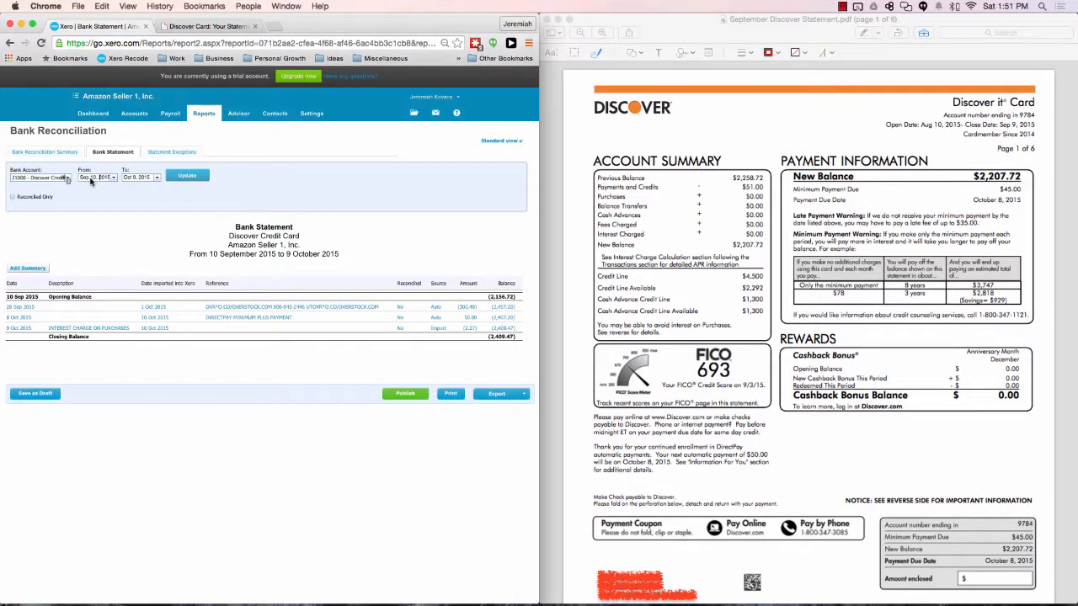
pyautogui.write('8/10')
pyautogui.press('Tab')
pyautogui.write('9')
pyautogui.press('Tab')
pyautogui.click(197, 176)
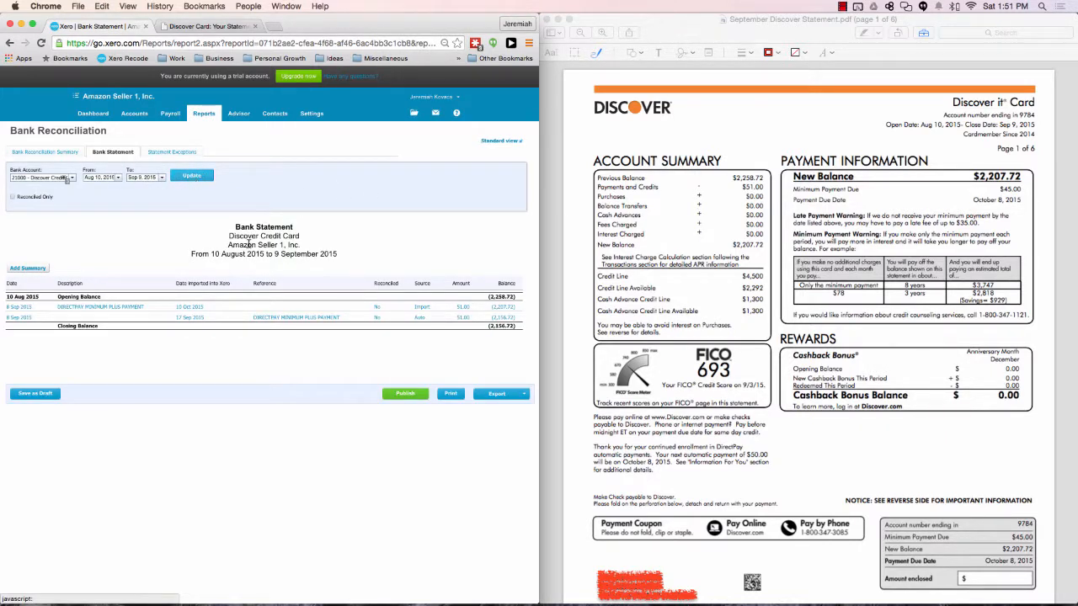
# Step: Compare the report's period, opening balance and payment lines with the September statement's account summary and its transactions on page 3
pyautogui.moveTo(191, 253); pyautogui.dragTo(338, 255)
pyautogui.click(337, 255)
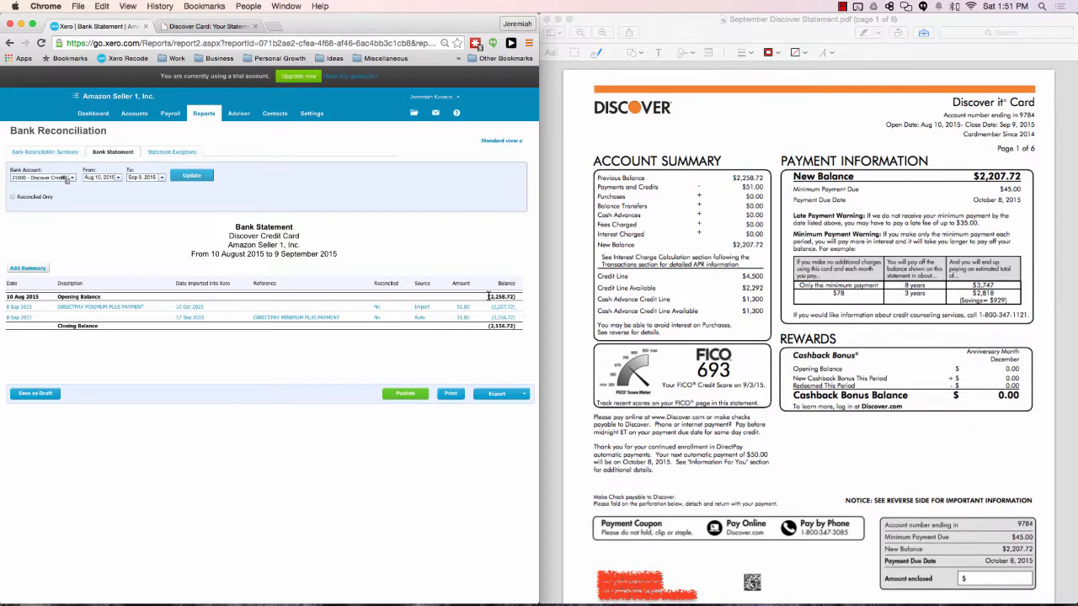
pyautogui.moveTo(488, 297); pyautogui.dragTo(517, 296)
pyautogui.click(738, 184)
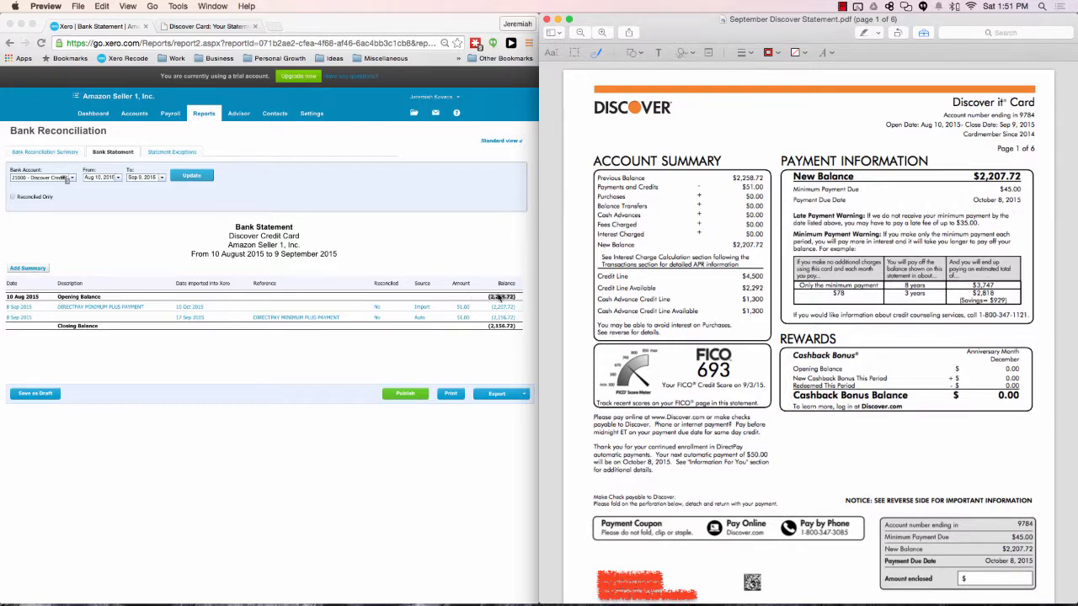
pyautogui.click(497, 346)
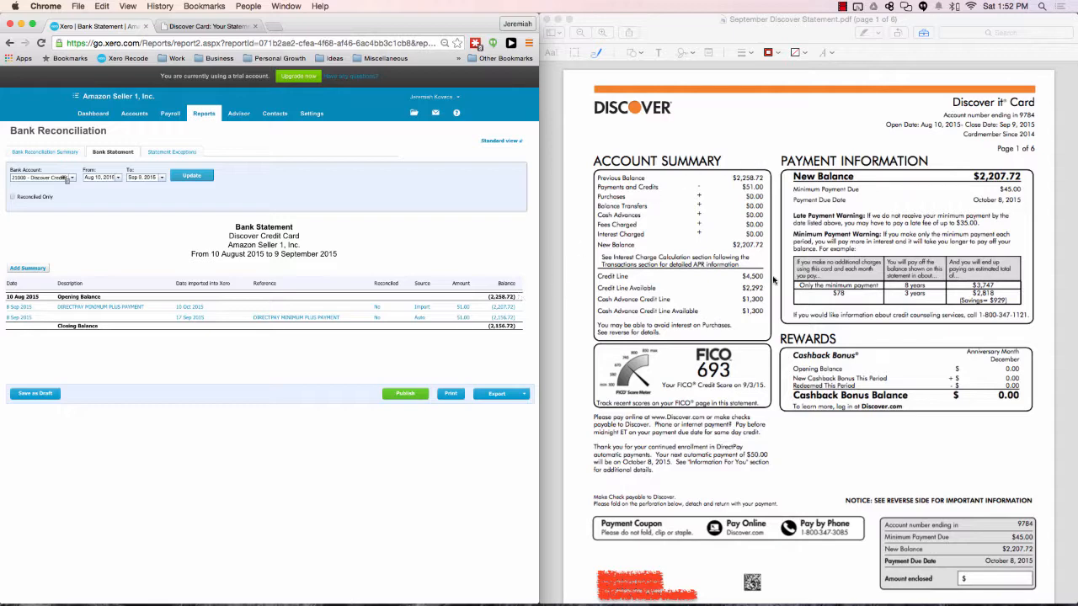
pyautogui.scroll(-3, 699, 259)
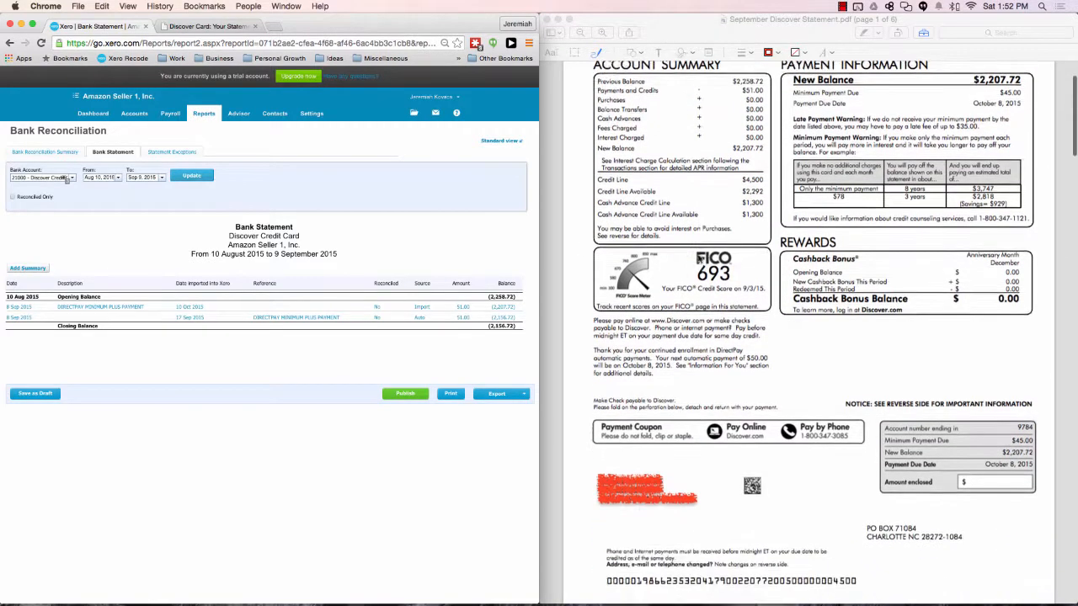
pyautogui.scroll(-15, 701, 259)
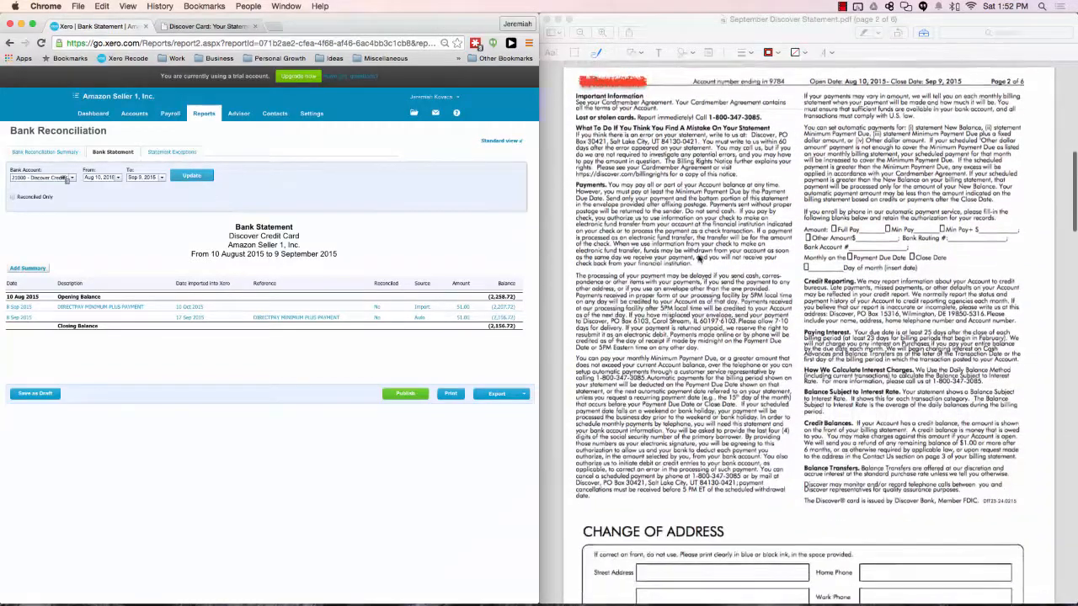
pyautogui.scroll(-15, 699, 260)
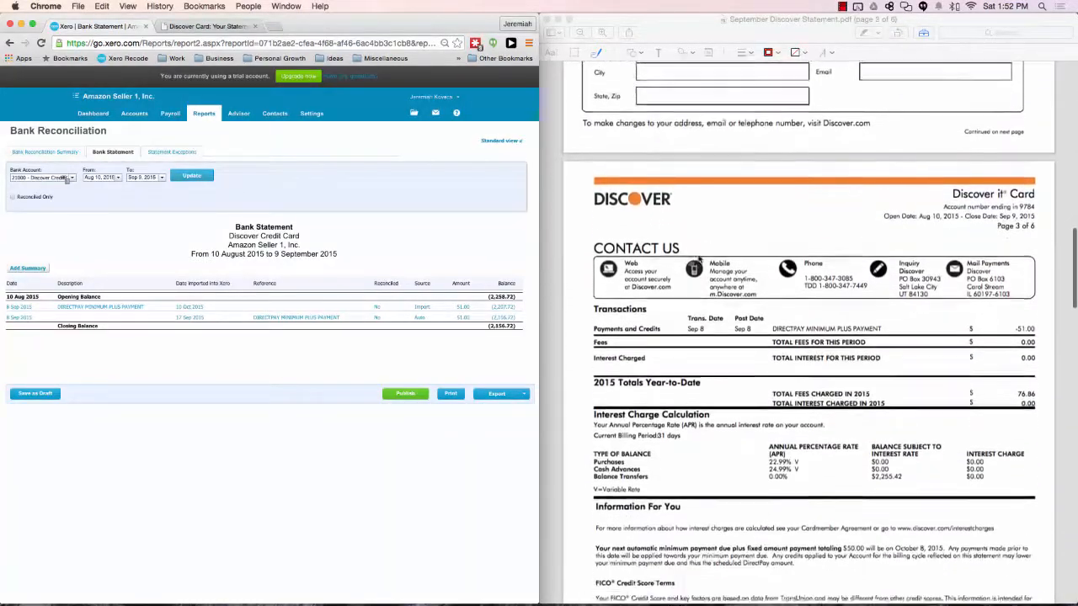
pyautogui.scroll(-3, 699, 260)
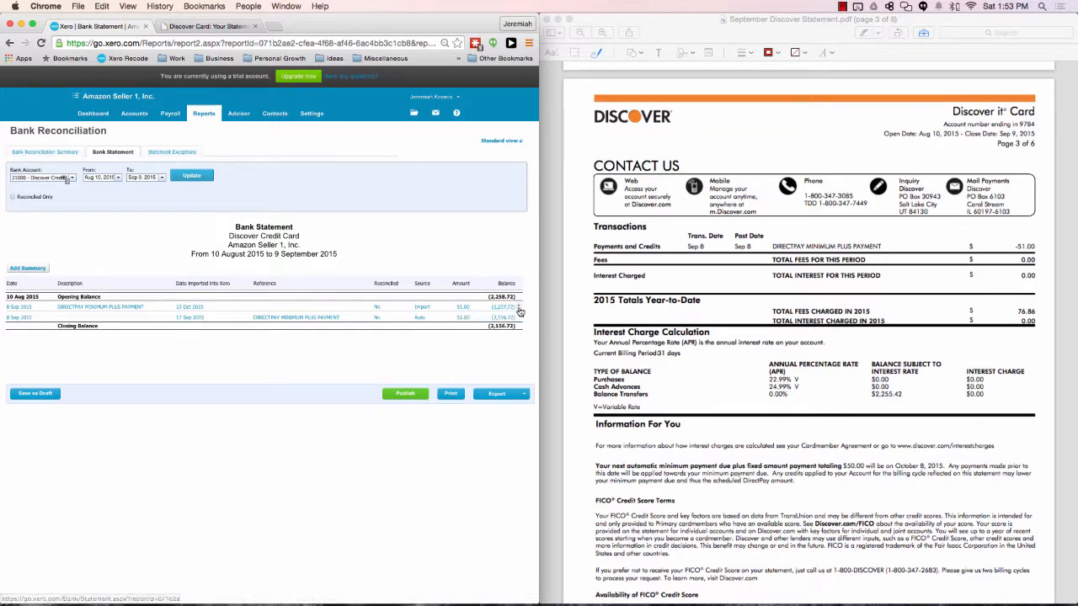
# Step: Open the imported statement behind the first 8 Sep 2015 line and delete its duplicate DIRECTPAY MINIMUM PLUS PAYMENT line
pyautogui.click(516, 308)
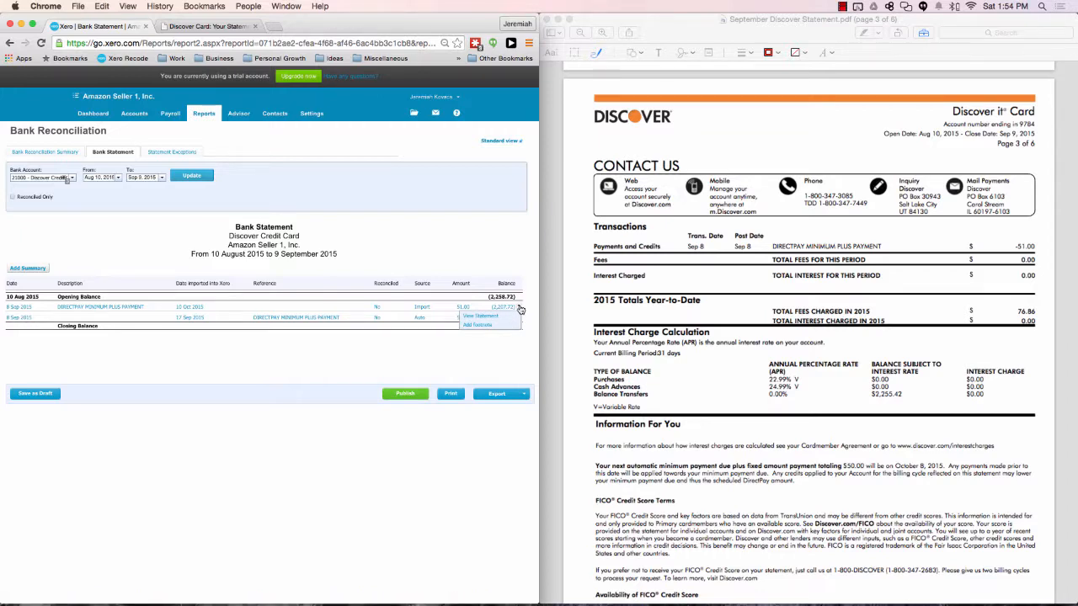
pyautogui.click(495, 317)
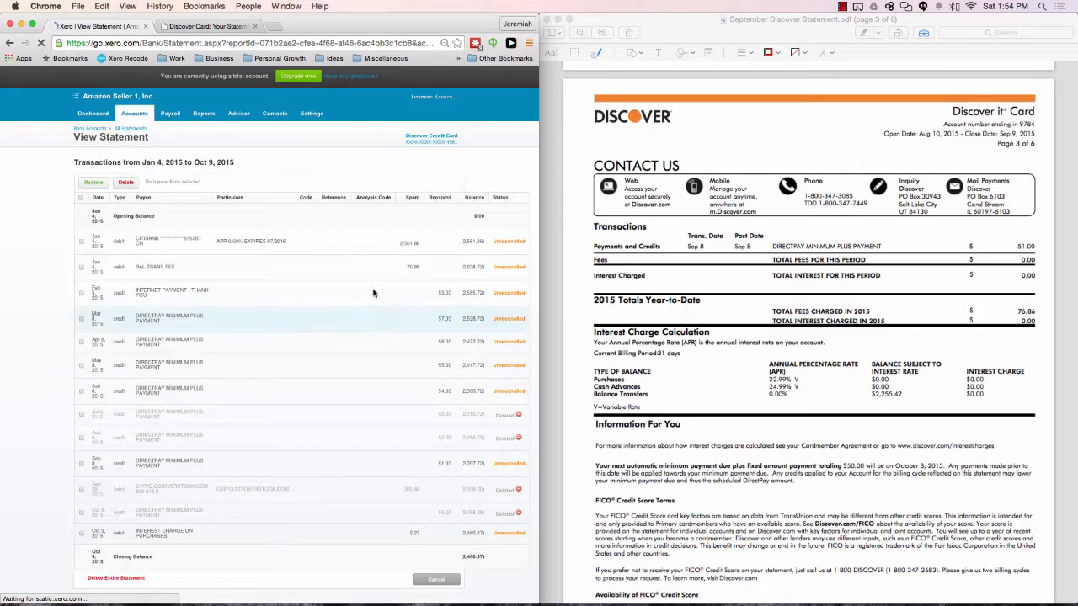
pyautogui.scroll(-1, 311, 306)
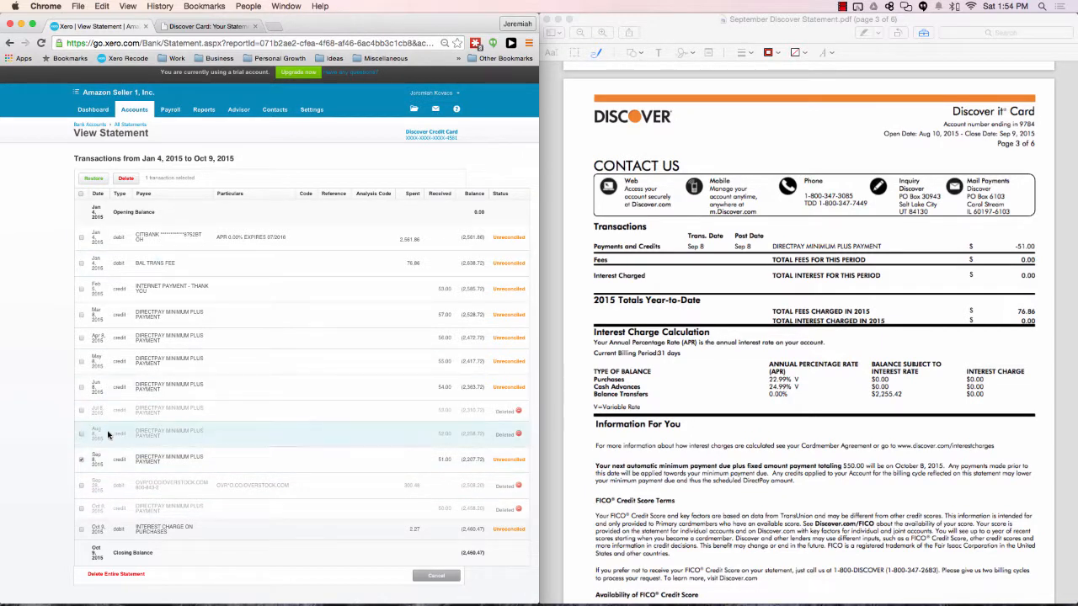
pyautogui.click(127, 181)
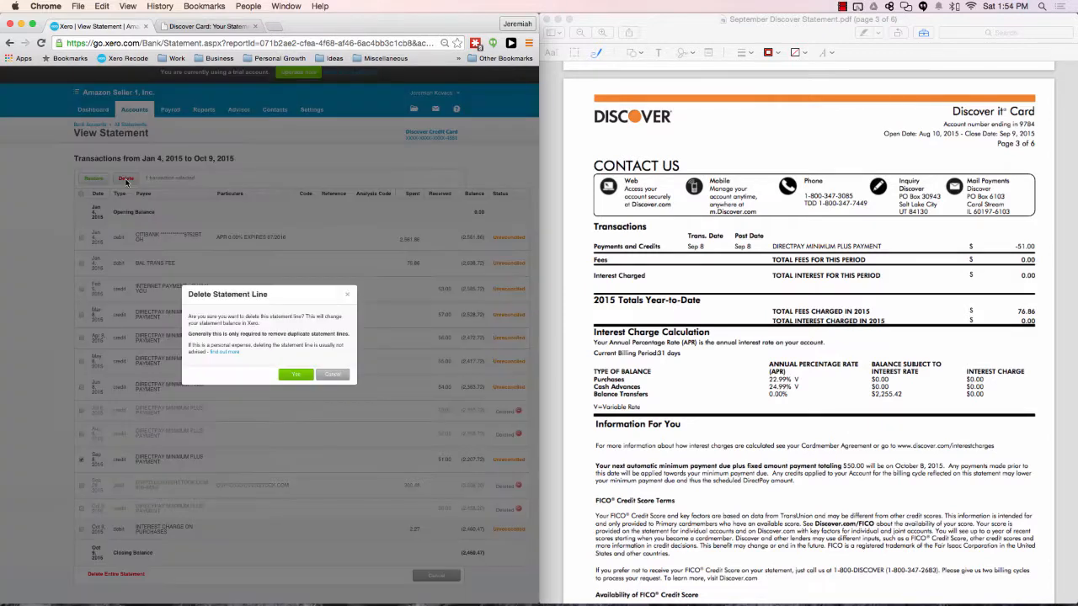
pyautogui.click(296, 377)
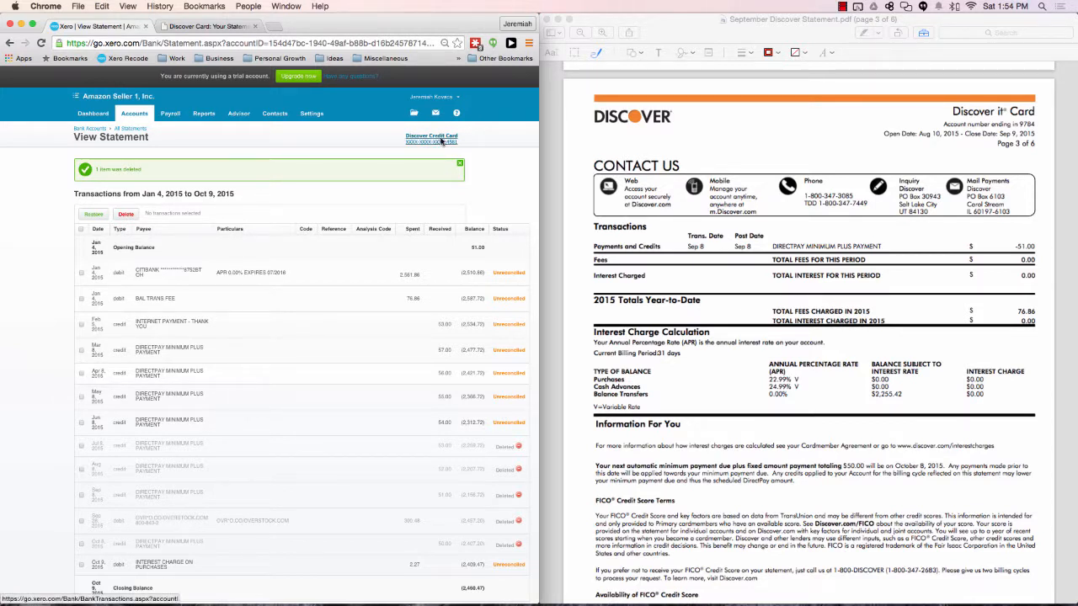
# Step: Return to the bank statement report, reload it, and look at the options of the remaining 8 Sep 2015 line
pyautogui.moveTo(11, 43); pyautogui.dragTo(40, 71)
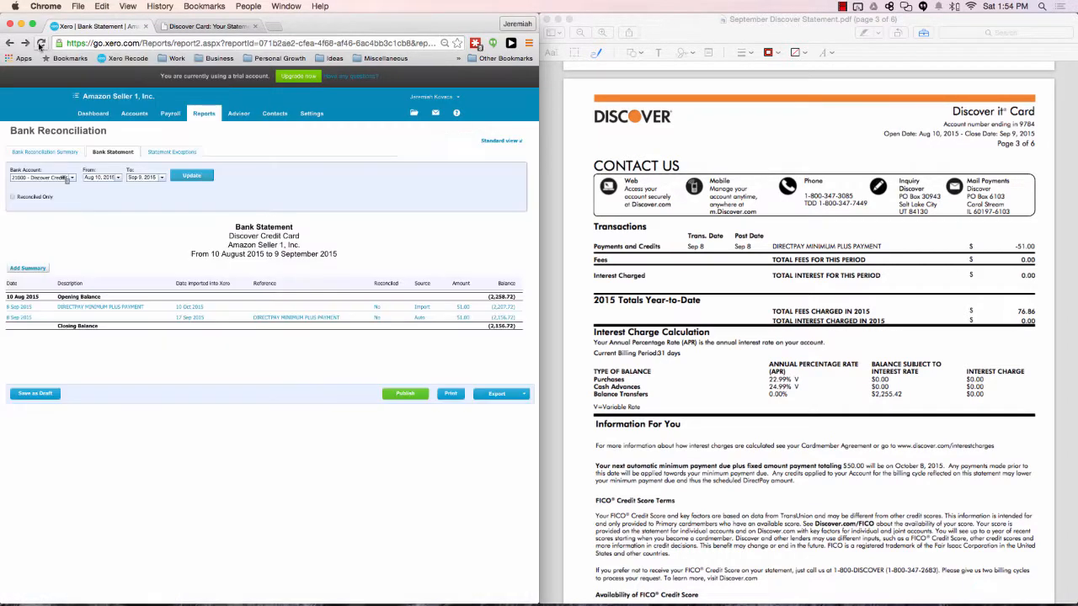
pyautogui.click(40, 44)
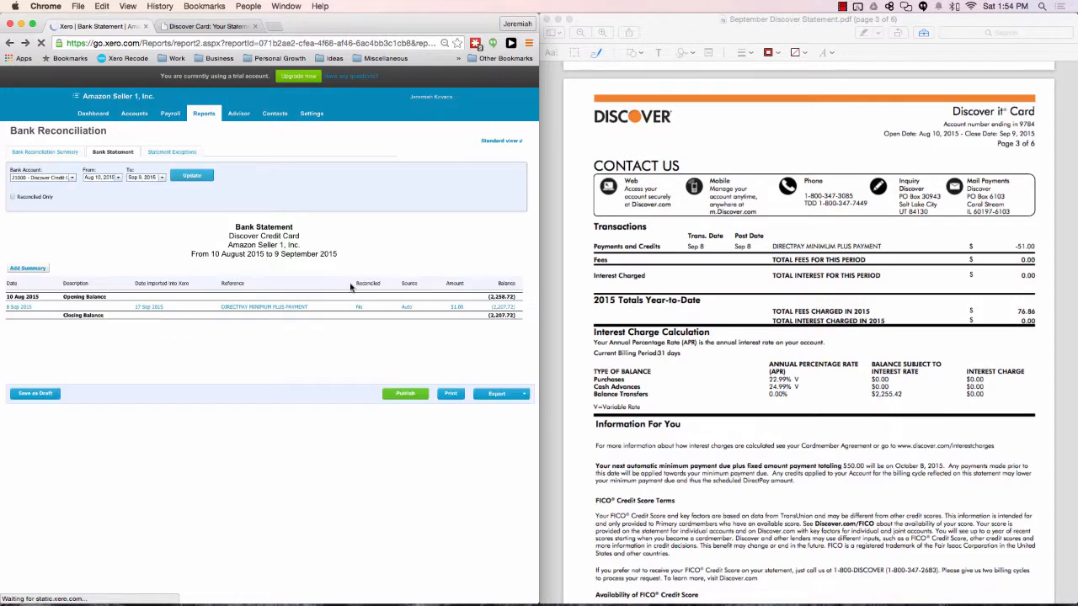
pyautogui.click(520, 309)
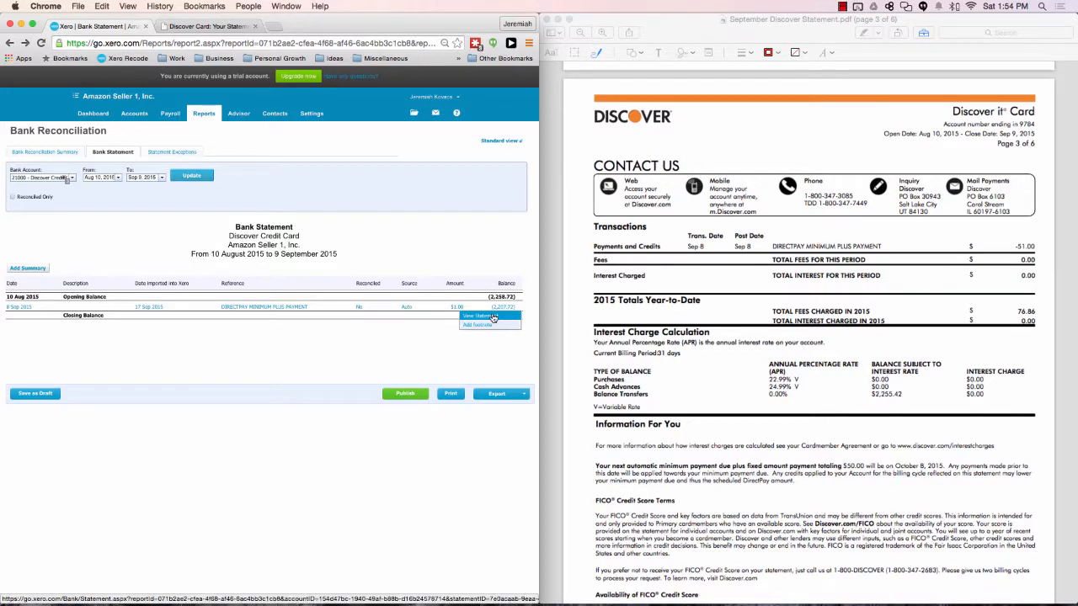
pyautogui.rightClick(495, 317)
pyautogui.click(436, 350)
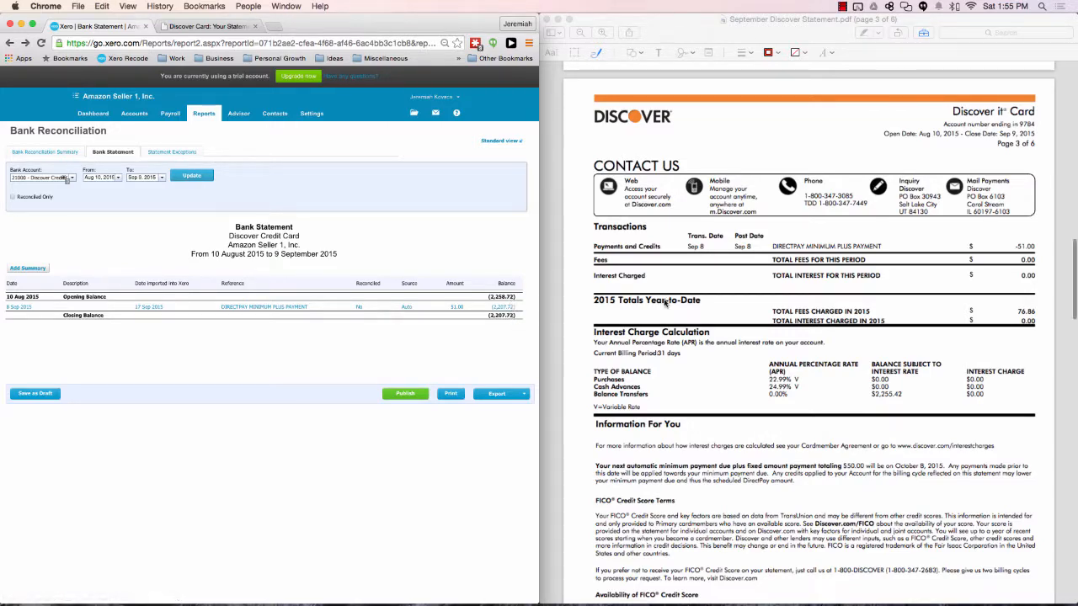
# Step: Recheck the report against the account summary on the September statement's first page, and return to the Xero dashboard
pyautogui.scroll(1, 664, 304)
pyautogui.scroll(20, 664, 303)
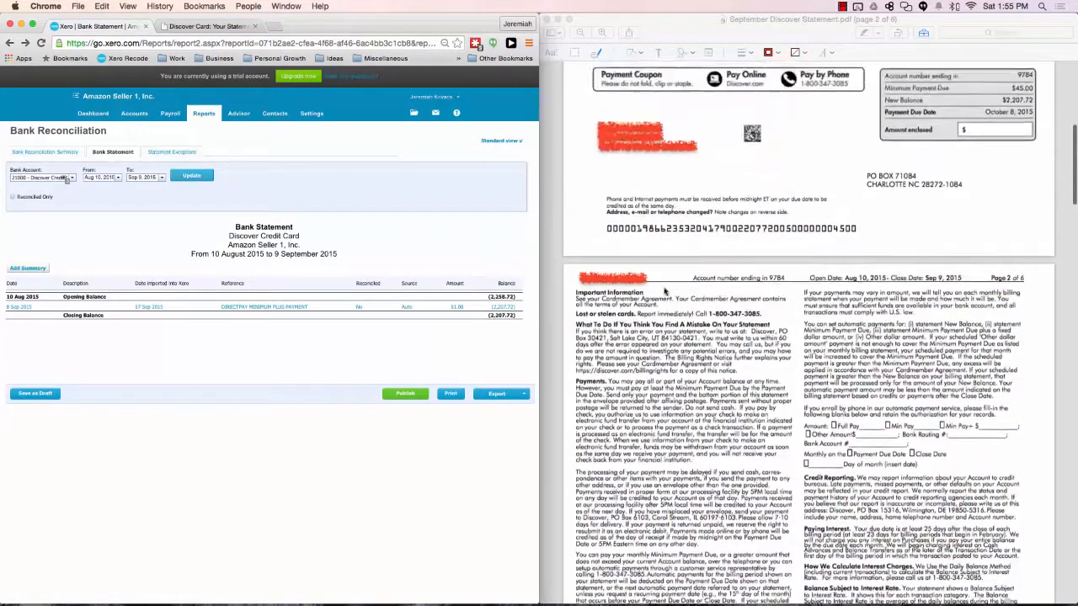
pyautogui.scroll(2, 666, 292)
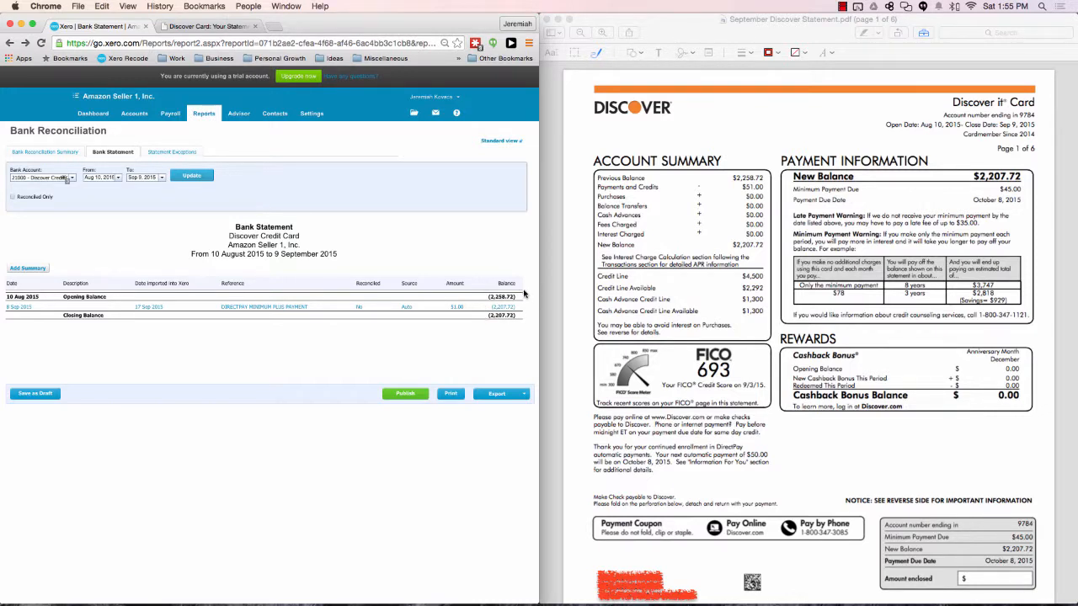
pyautogui.click(98, 115)
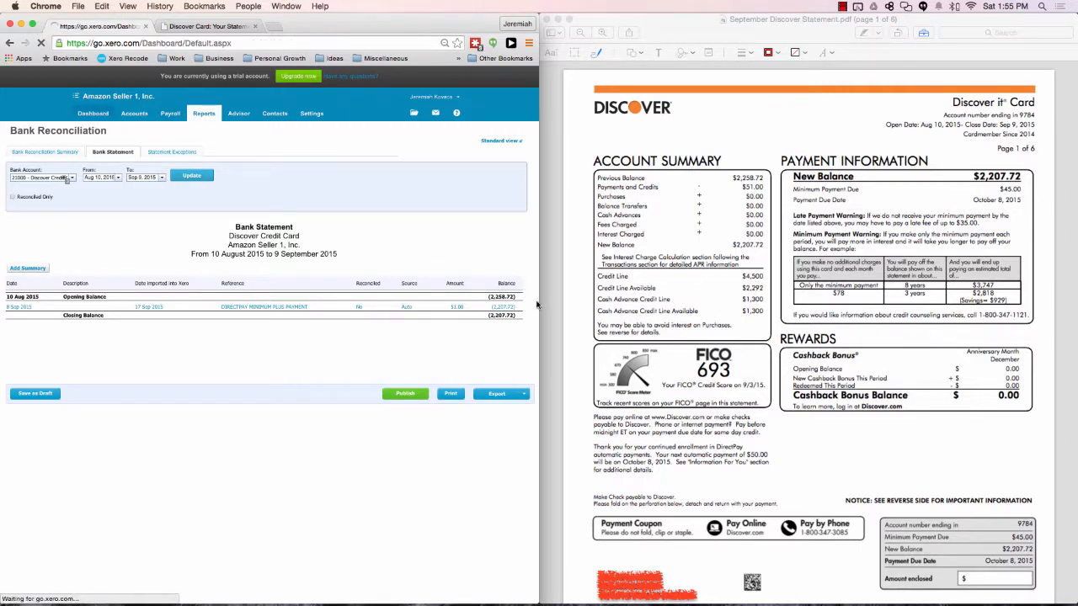